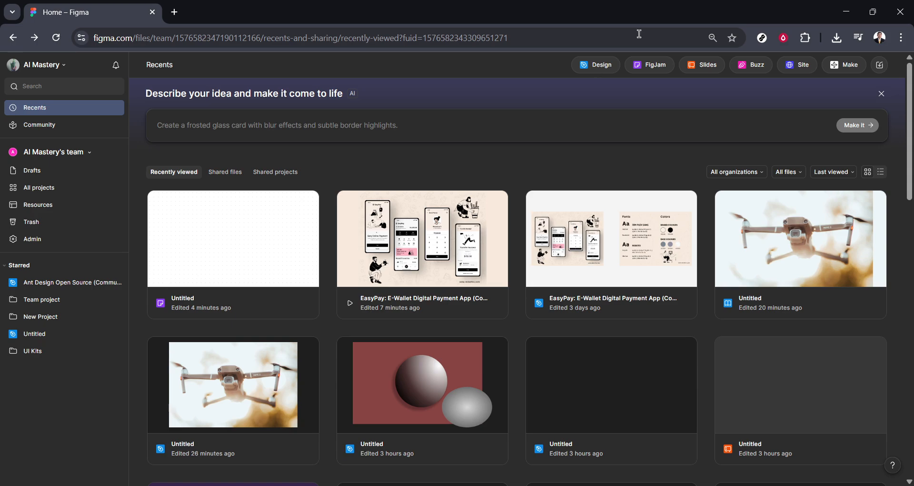
Create a new FigJam board and add the text "Figjam" near the middle of the canvas
click(650, 67)
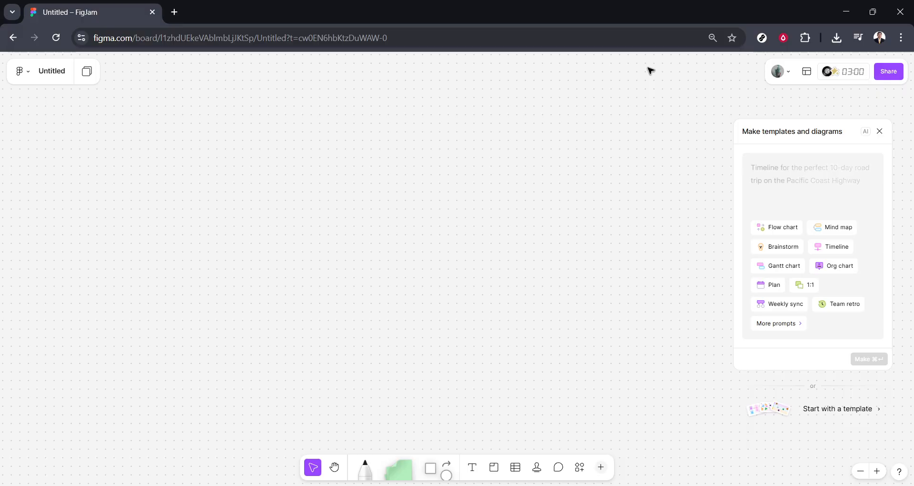
click(472, 467)
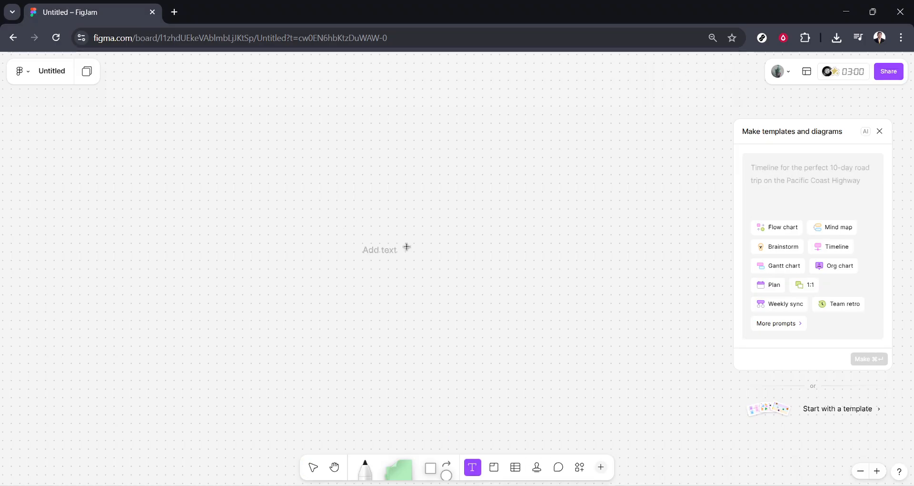
click(401, 220)
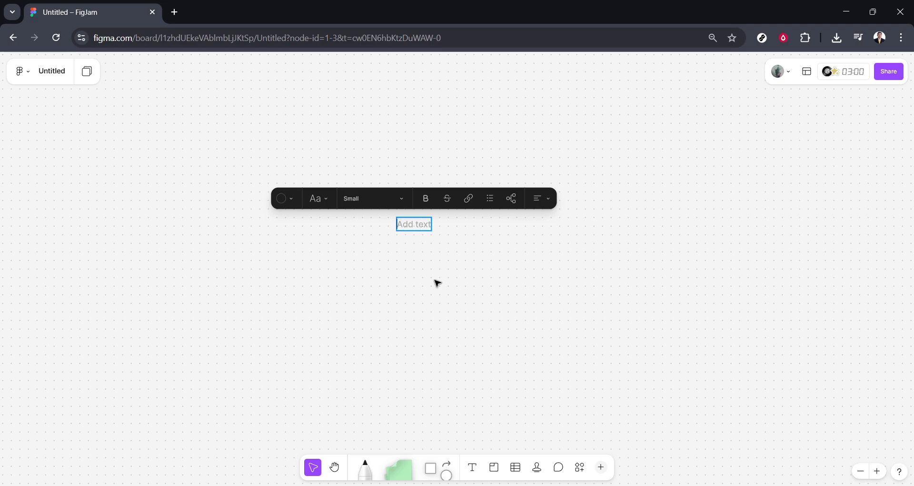
text(Figjam)
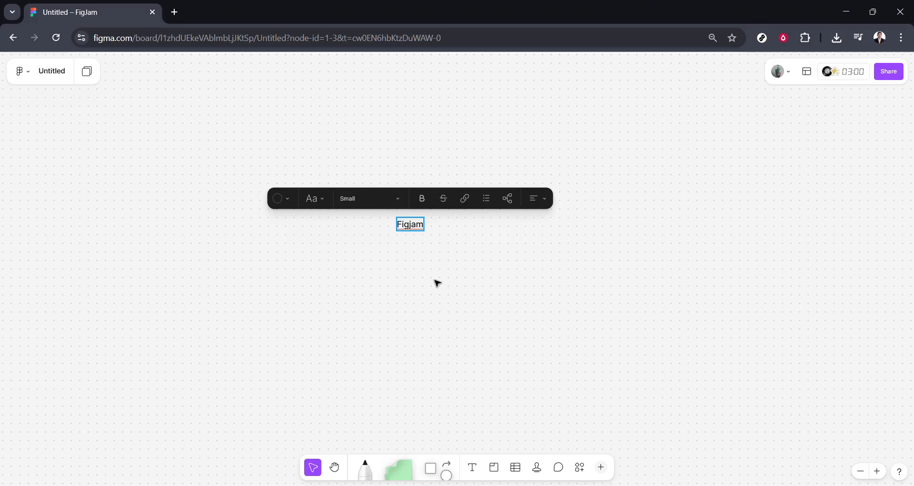
Set the font size of the "Figjam" text to Large and finish editing it
click(392, 202)
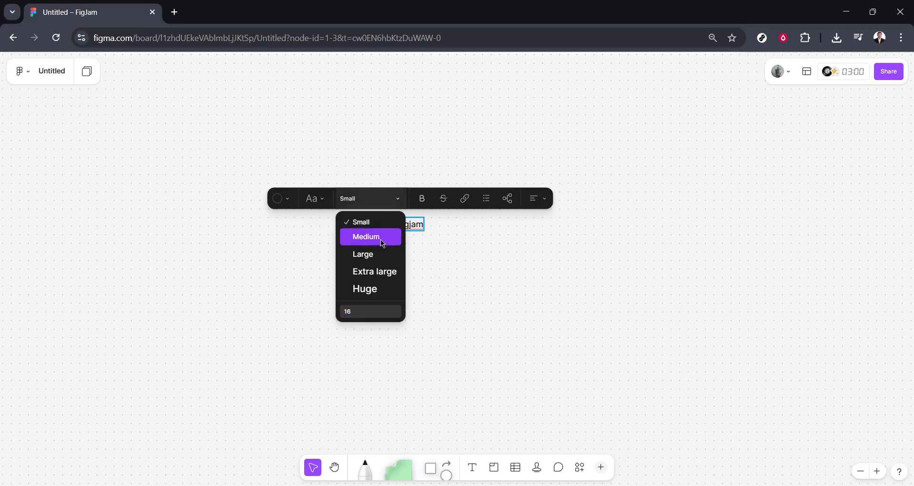
click(376, 257)
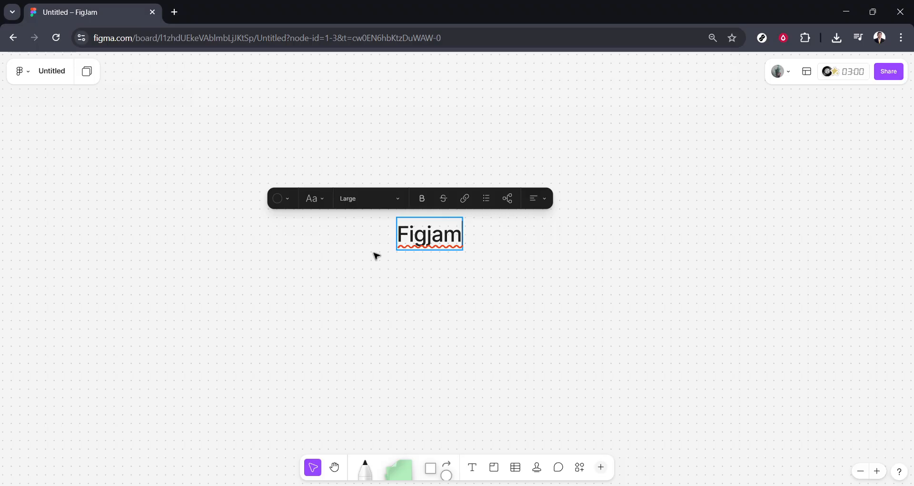
click(443, 236)
double_click(442, 236)
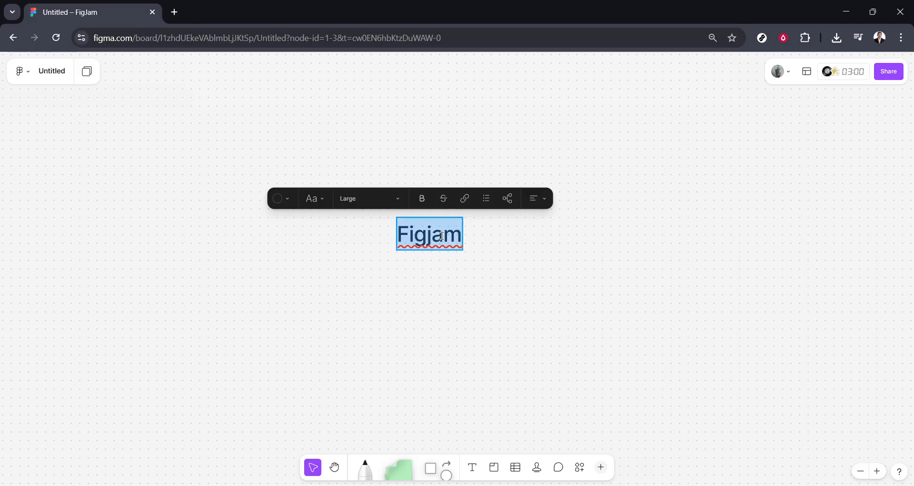
key(Escape)
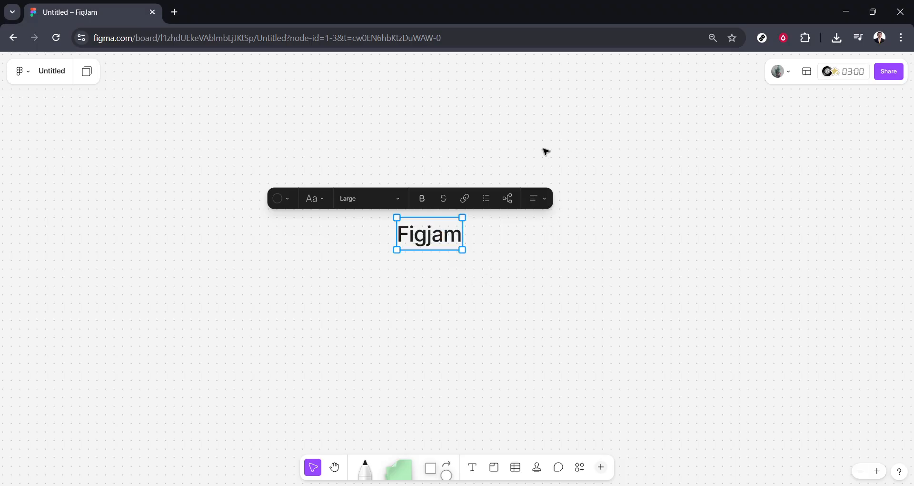
Change the "Figjam" text to the monospaced font style
click(435, 231)
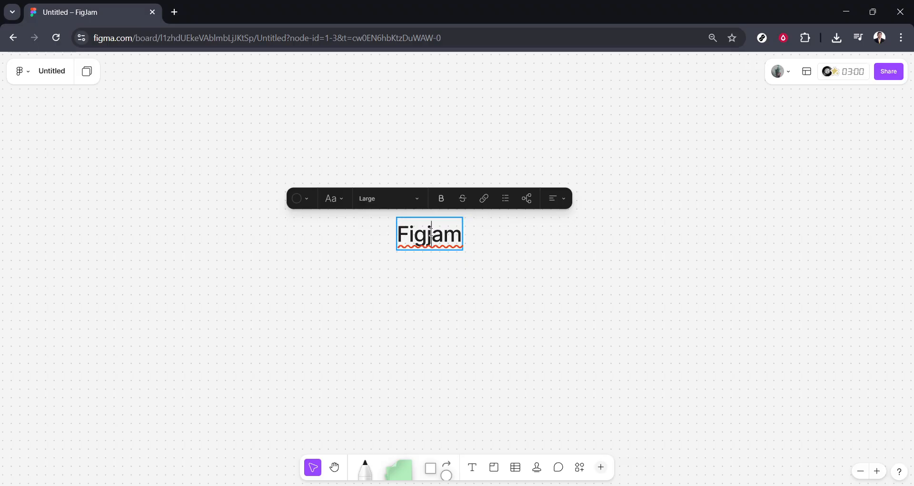
click(344, 199)
click(359, 252)
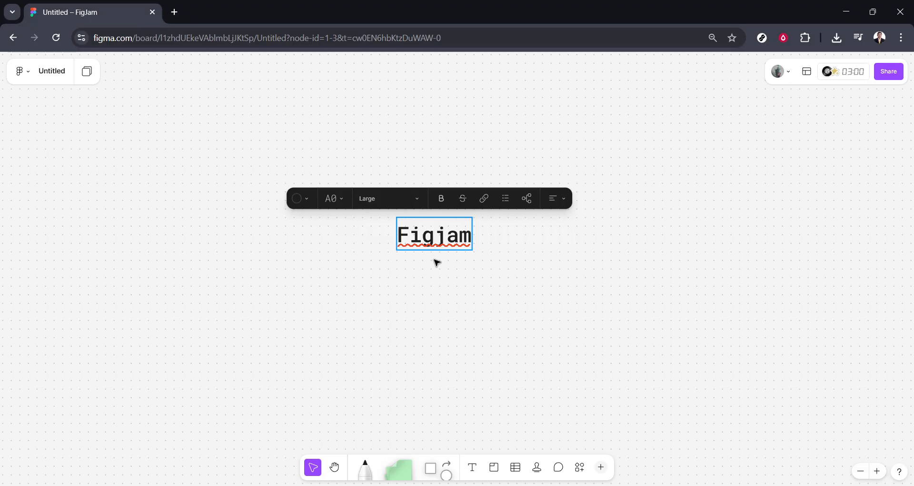
key(Escape)
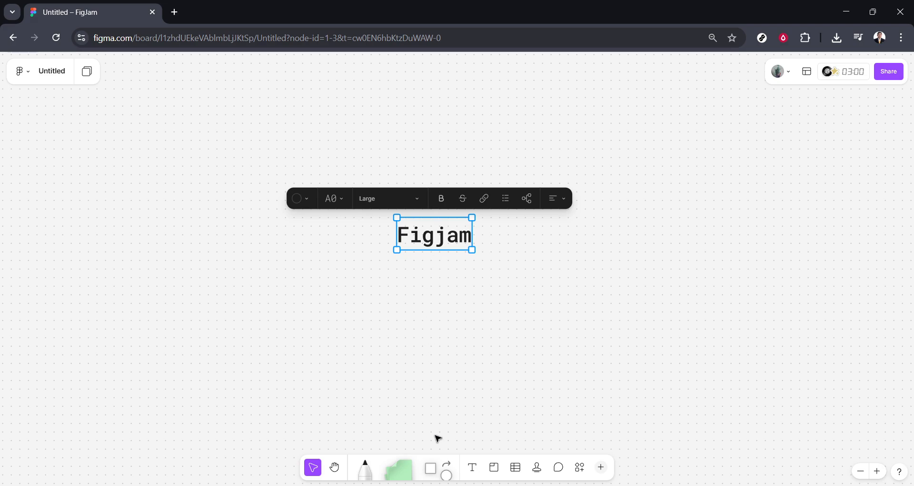
Draw a rectangle slightly larger than the "Figjam" text over it and fill the shape with red
click(430, 467)
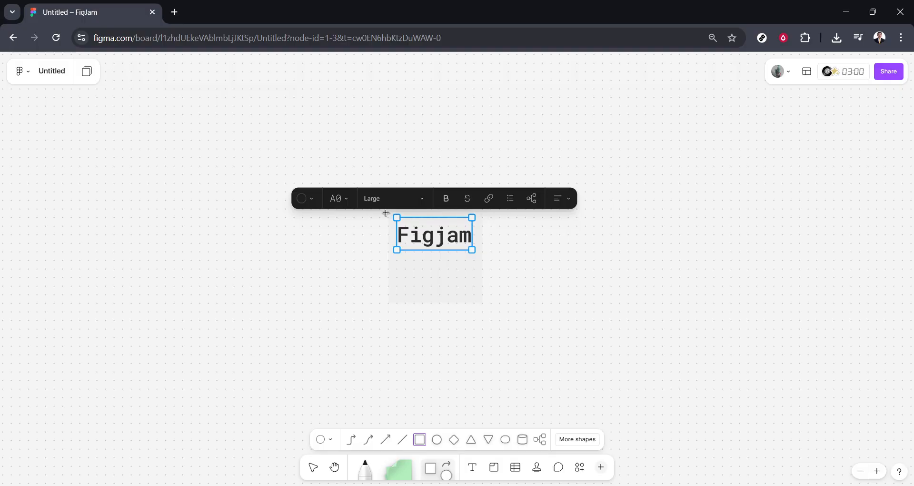
drag(387, 210, 485, 268)
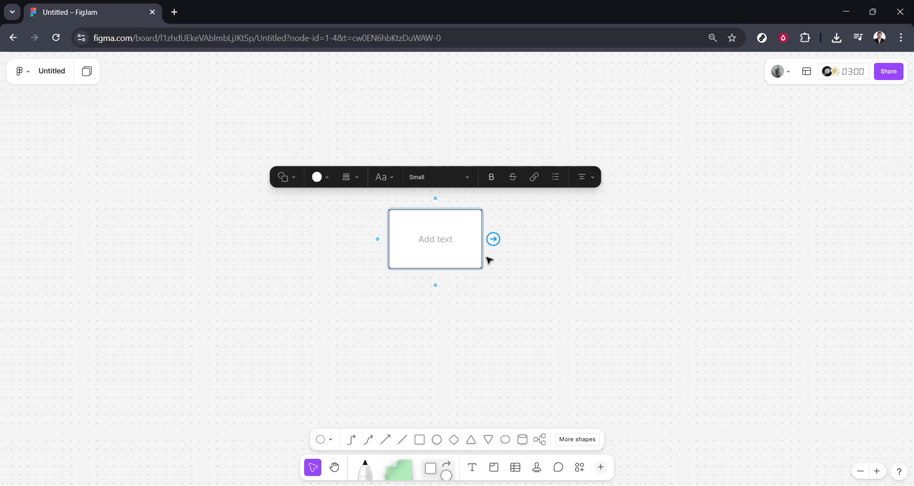
click(328, 178)
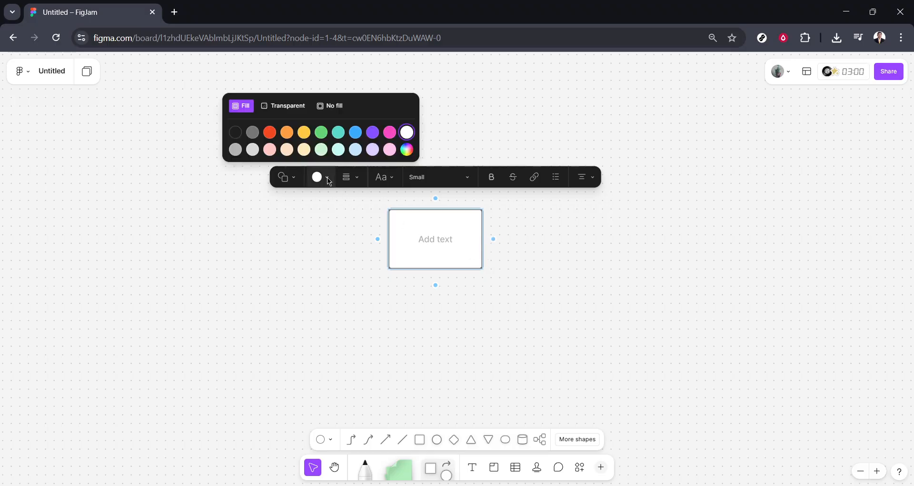
click(270, 132)
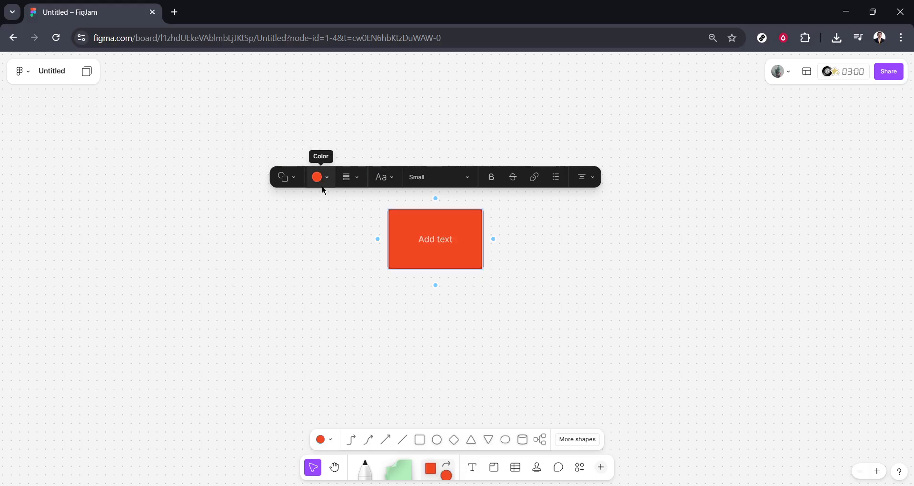
click(310, 317)
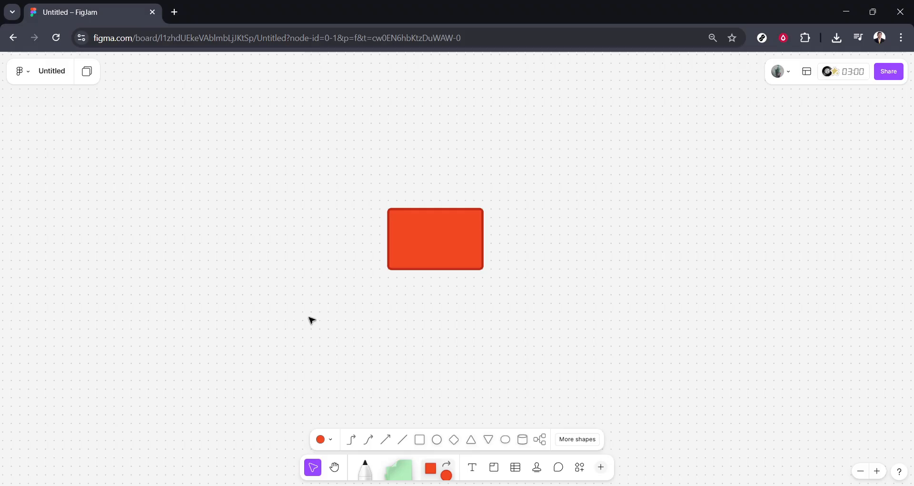
Send the red rectangle behind the "Figjam" text and reduce its height so the text sits centered inside
click(421, 248)
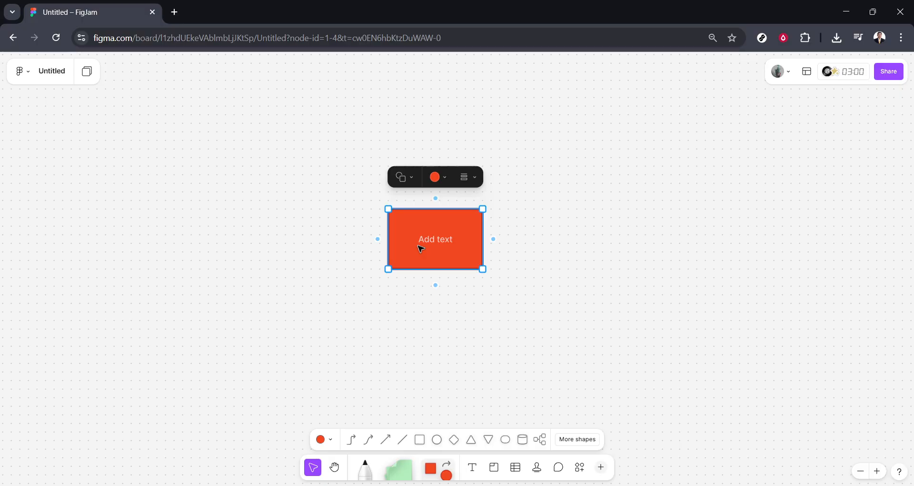
right_click(420, 248)
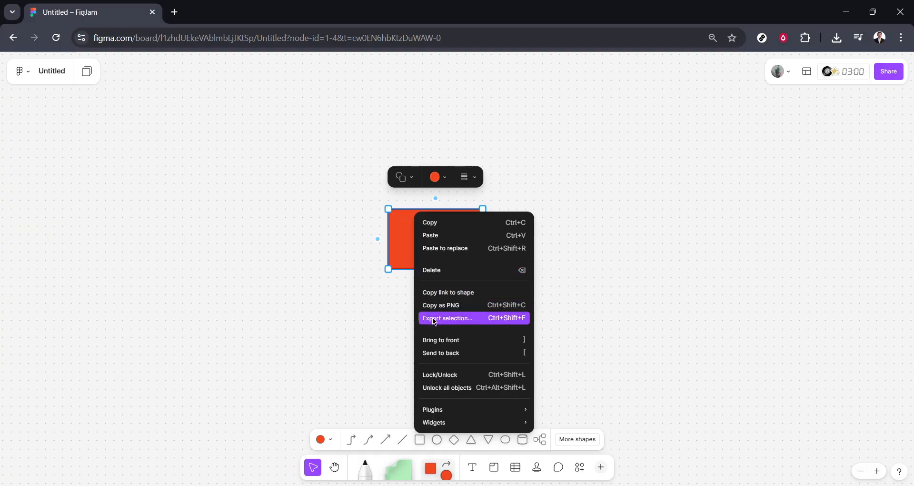
click(439, 354)
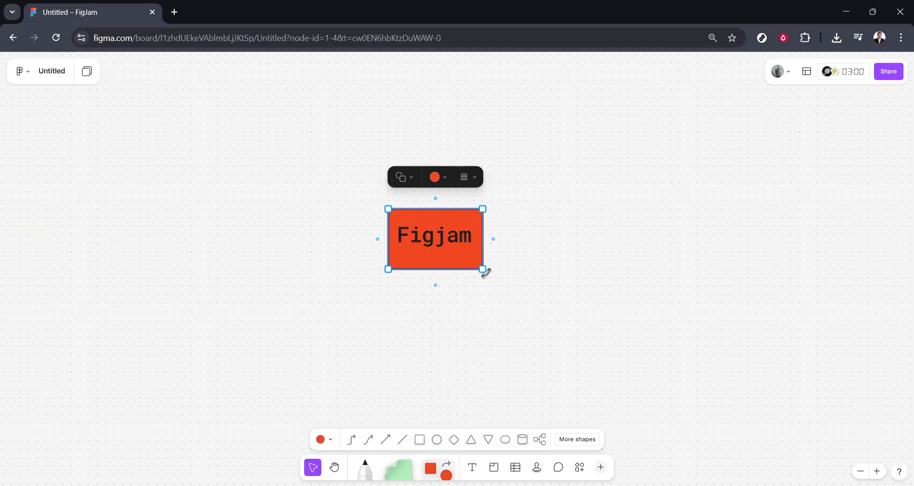
drag(483, 269, 483, 261)
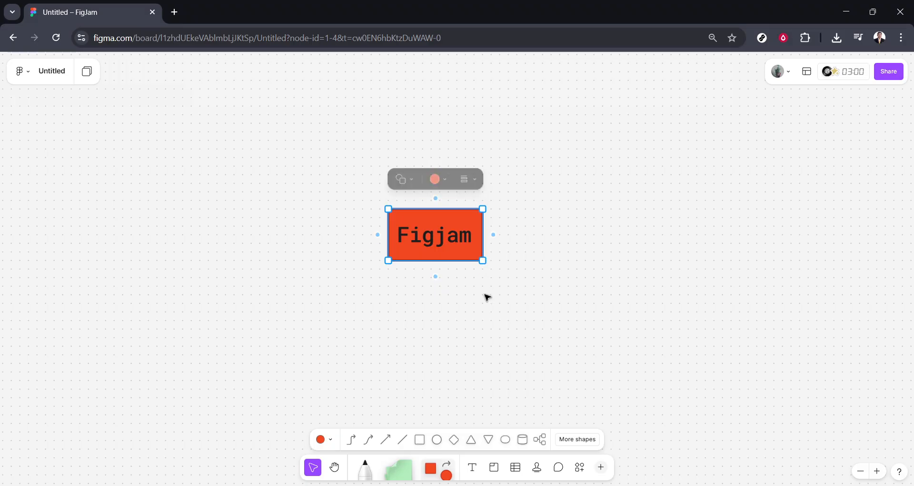
click(486, 302)
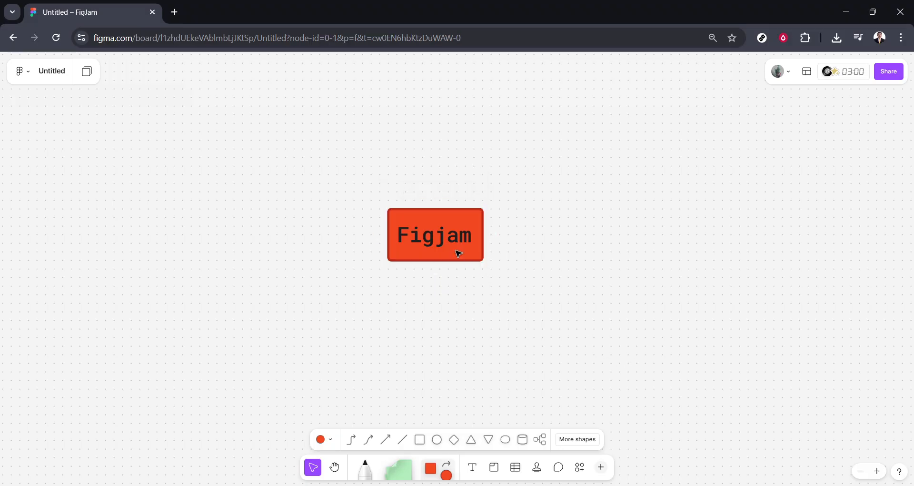
Try gray on the "Figjam" text over the red rectangle, and settle on light orange as its color
click(434, 236)
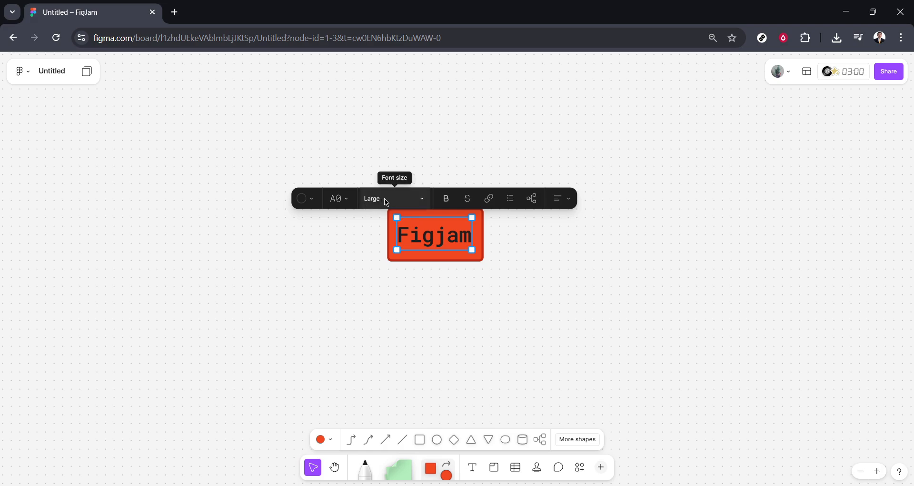
click(305, 198)
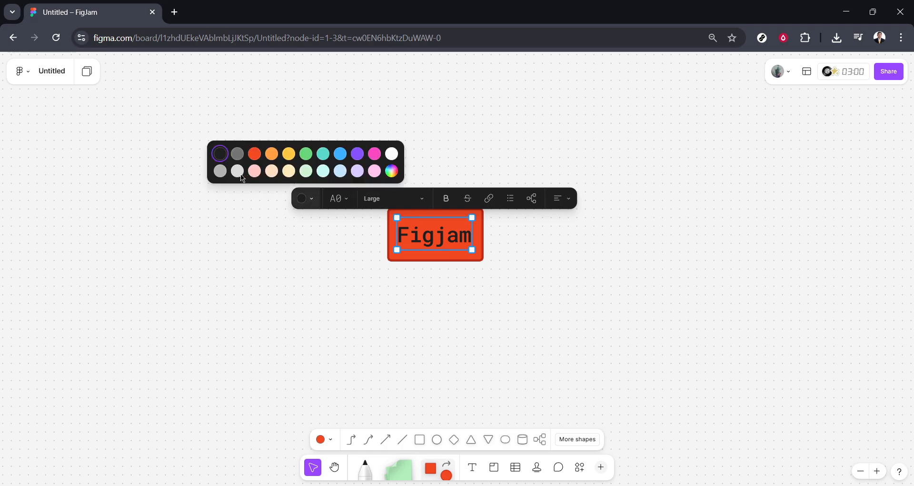
click(310, 199)
click(220, 171)
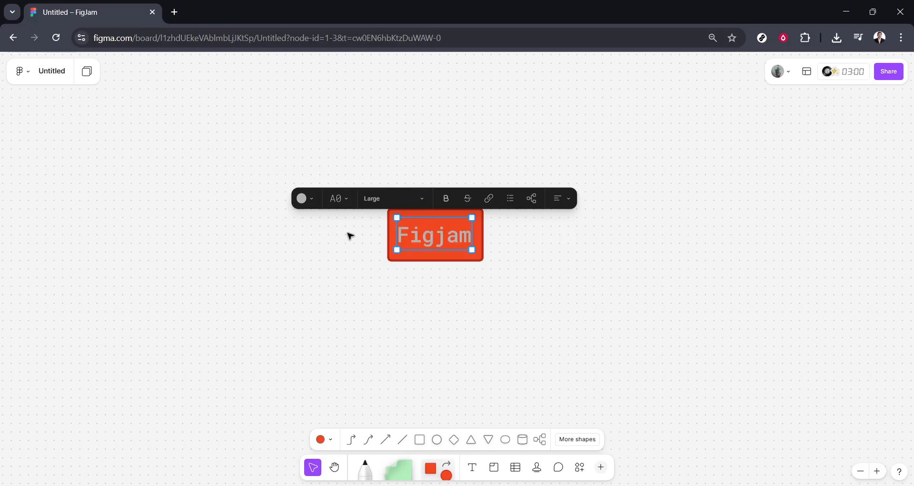
click(311, 201)
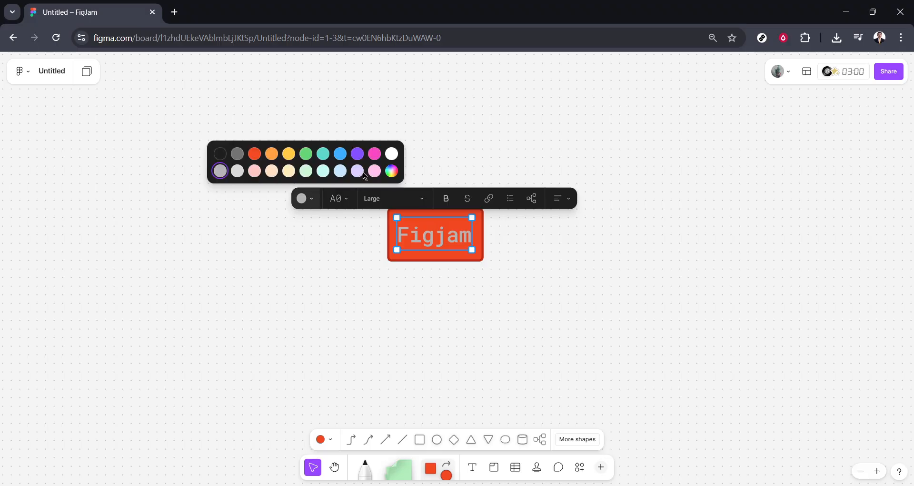
click(280, 171)
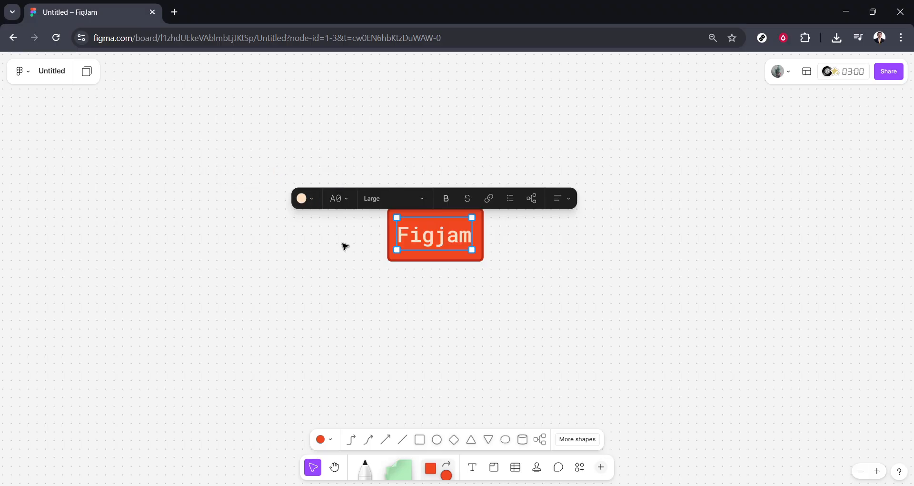
click(343, 245)
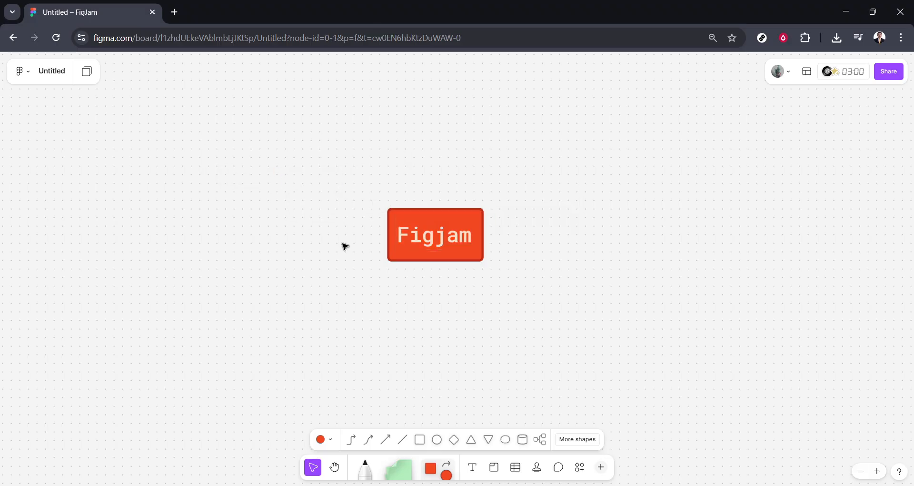